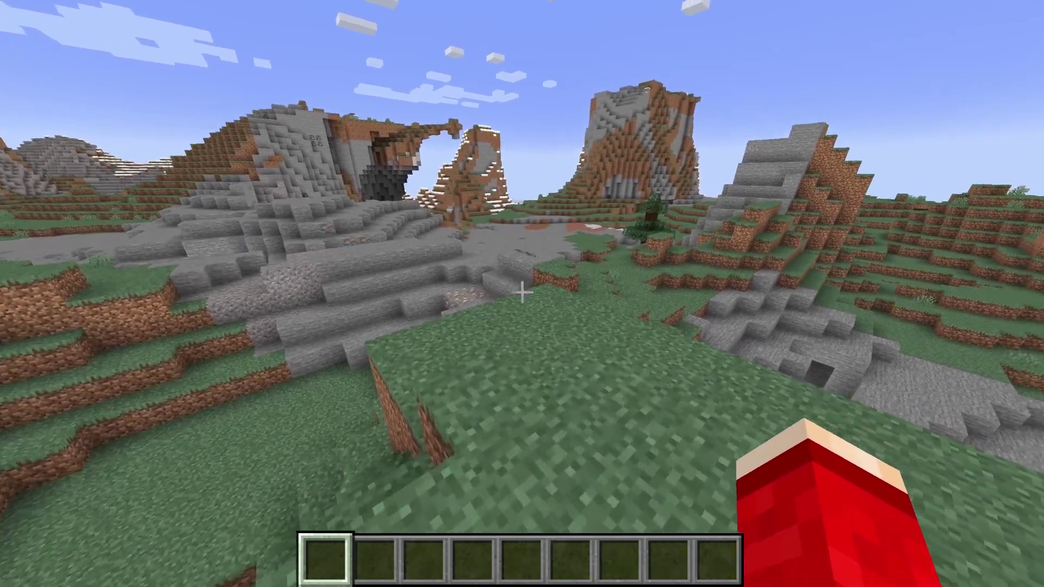
{"action": "key", "text": "w"}
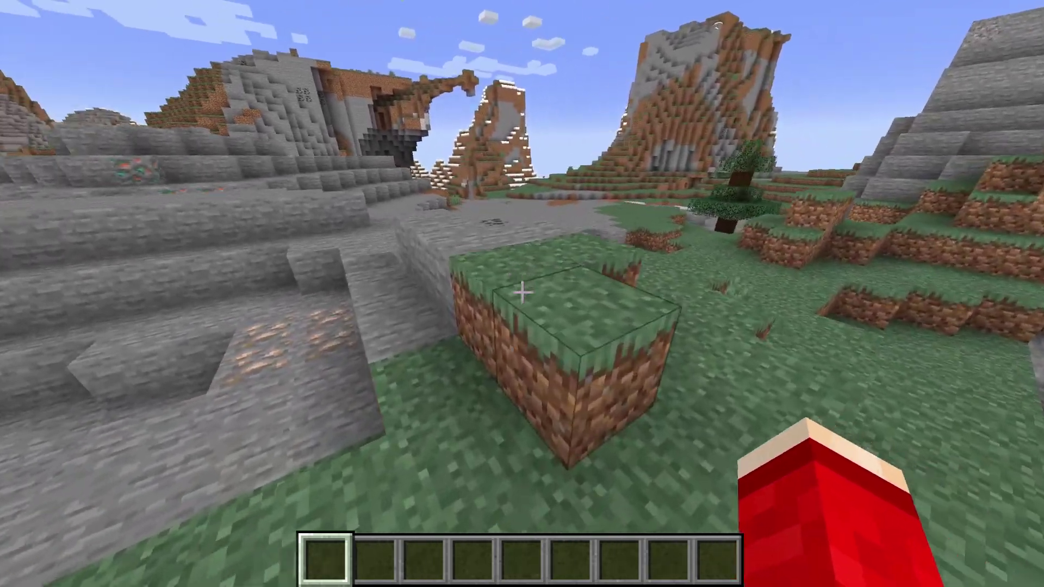
{"action": "key", "text": "w"}
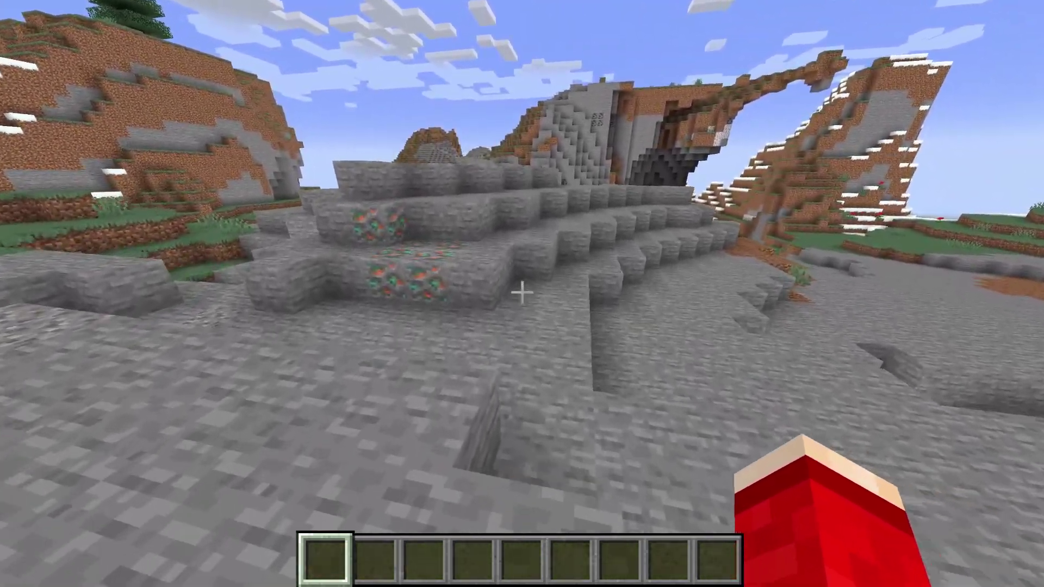
{"action": "key", "text": "w"}
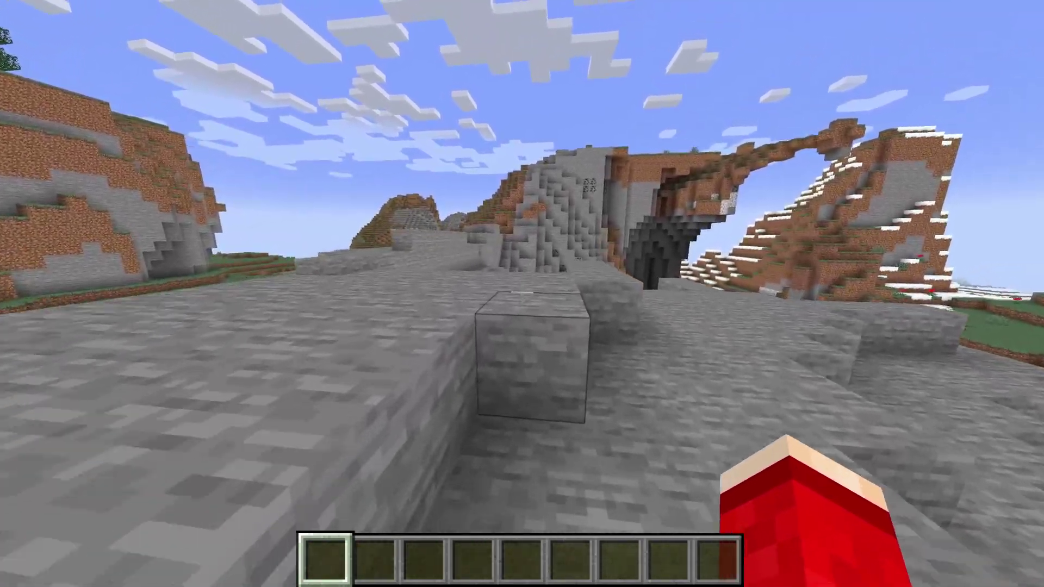
{"action": "key", "text": "w"}
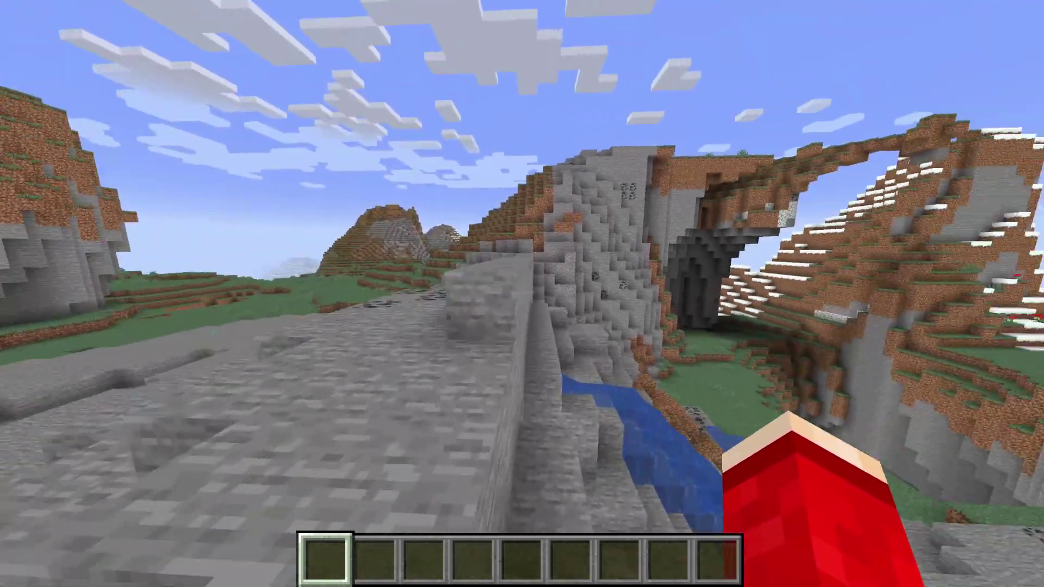
{"action": "key", "text": "w"}
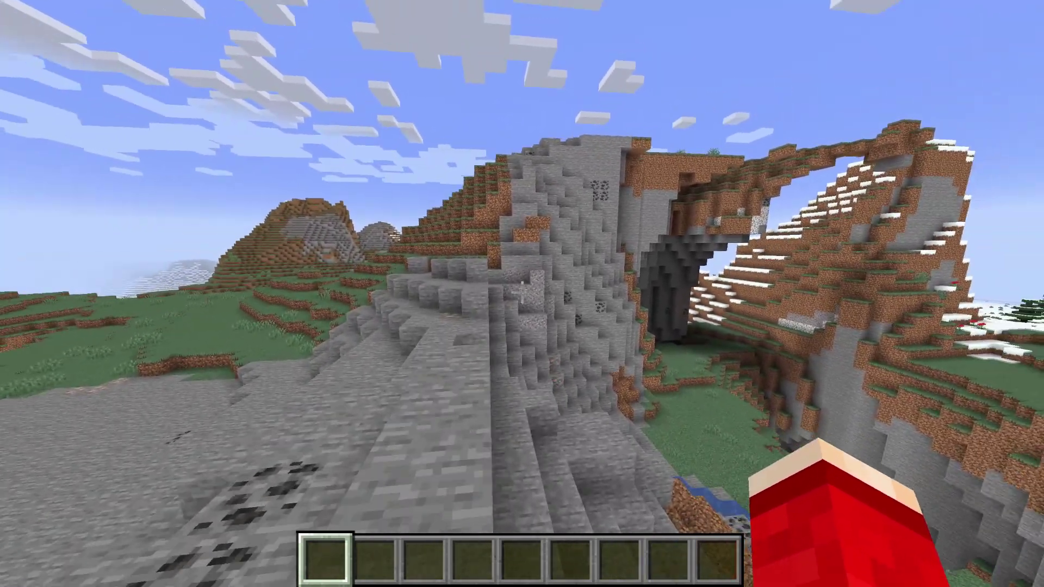
{"action": "key", "text": "w"}
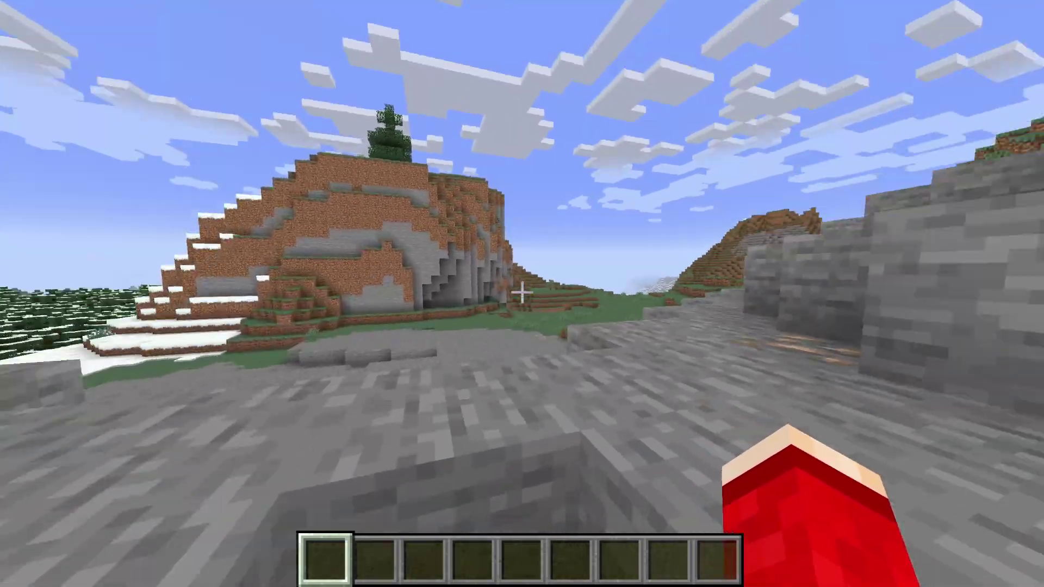
{"action": "key", "text": "w"}
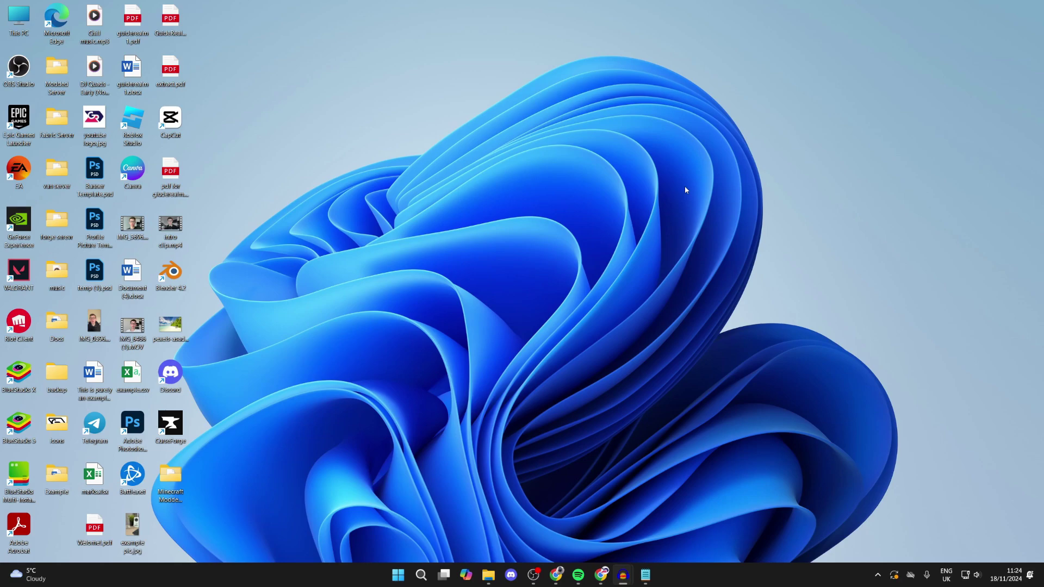
Switch to Chrome and look over the feature list on the Apex Hosting Minecraft server page.
{"action": "left_click", "coordinate": [601, 575]}
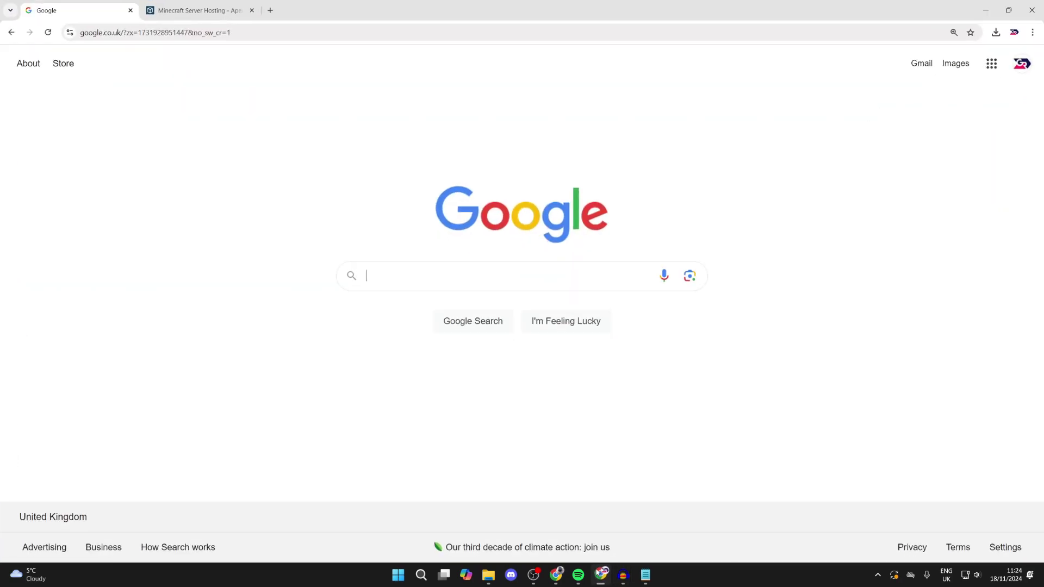
{"action": "left_click", "coordinate": [185, 7]}
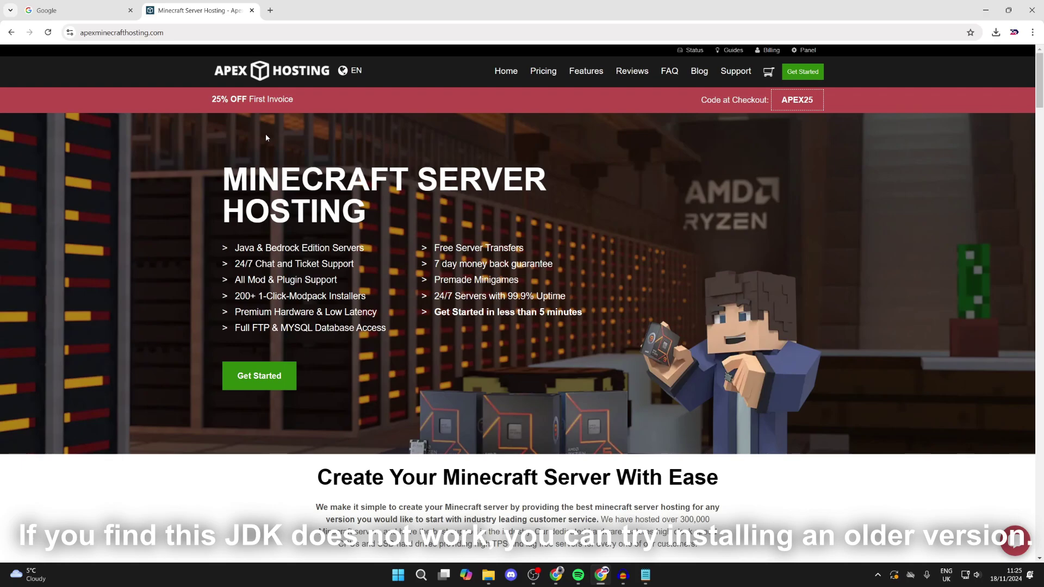
{"action": "scroll", "coordinate": [322, 189], "scroll_direction": "down", "scroll_amount": 7}
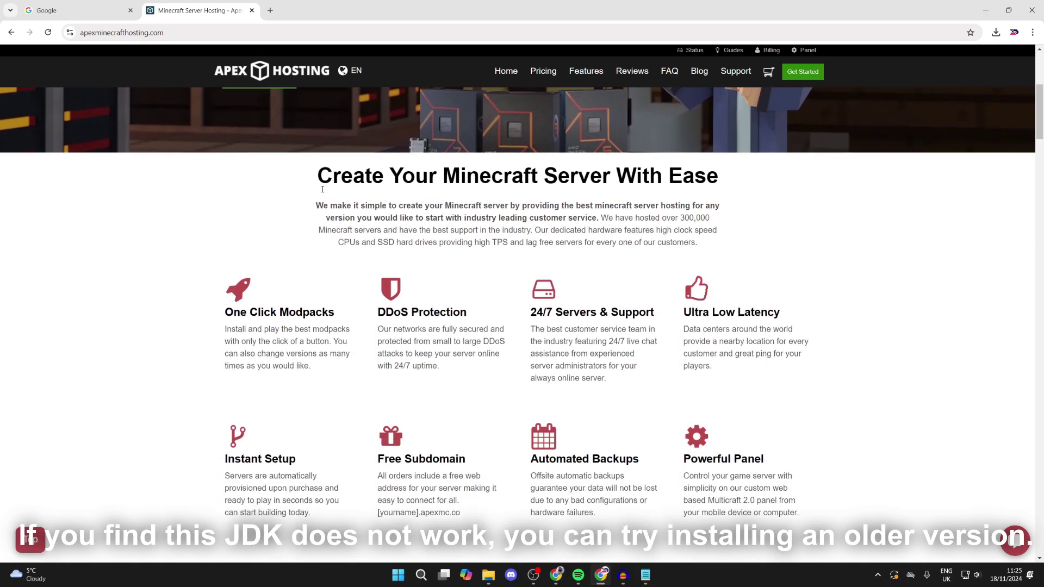
{"action": "left_click_drag", "start_coordinate": [226, 255], "coordinate": [328, 257]}
{"action": "left_click", "coordinate": [328, 258]}
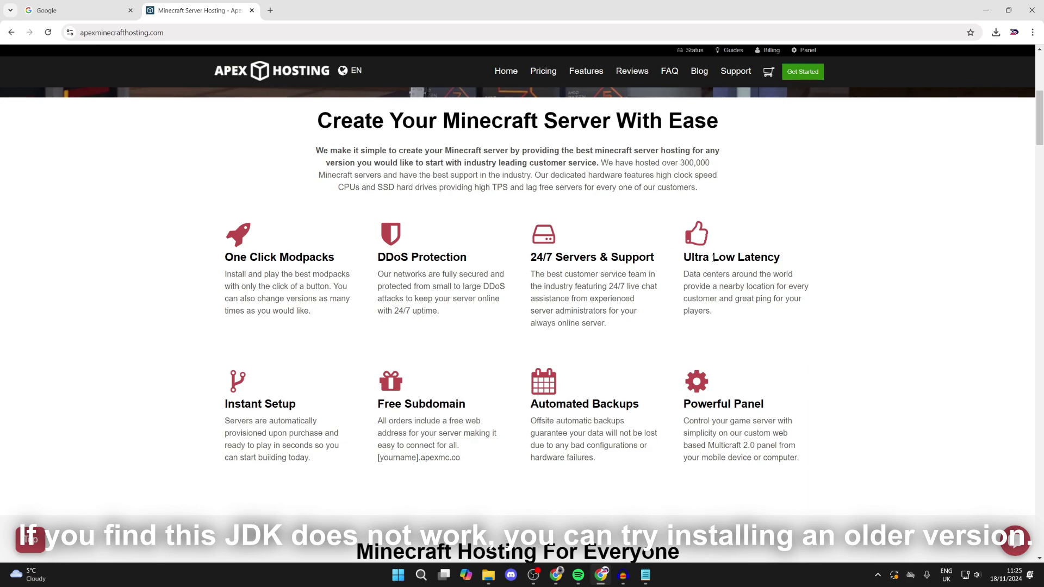
{"action": "scroll", "coordinate": [502, 287], "scroll_direction": "up", "scroll_amount": 3}
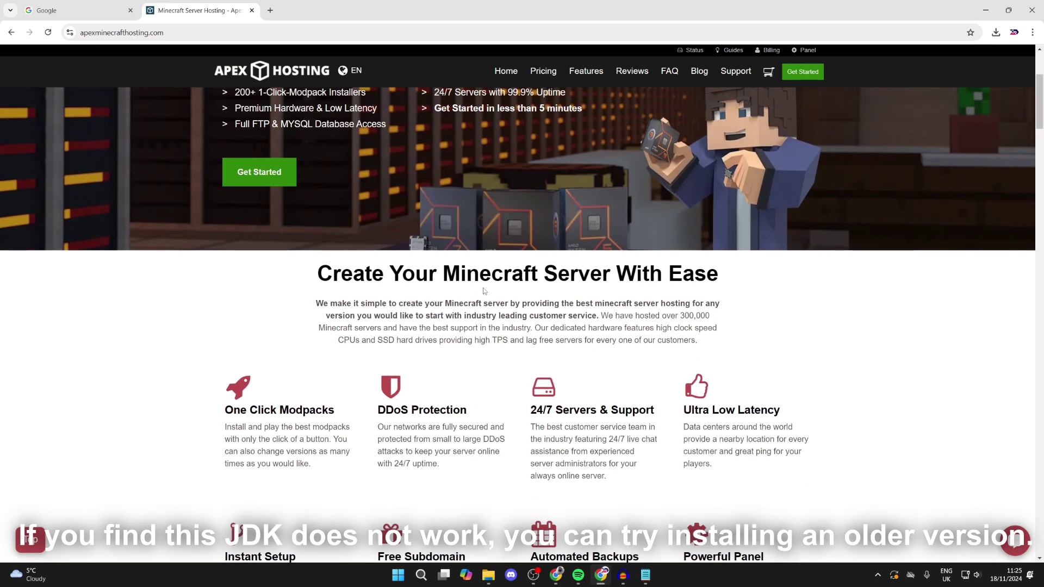
{"action": "scroll", "coordinate": [484, 291], "scroll_direction": "up", "scroll_amount": 4}
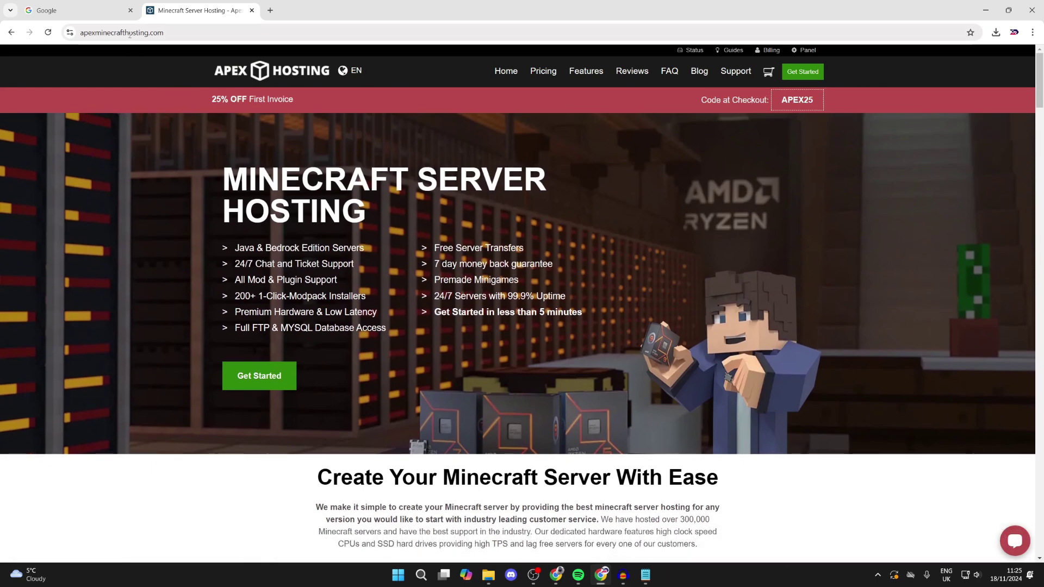
Search Google for "java" and open the official Java | Oracle website.
{"action": "left_click", "coordinate": [39, 5]}
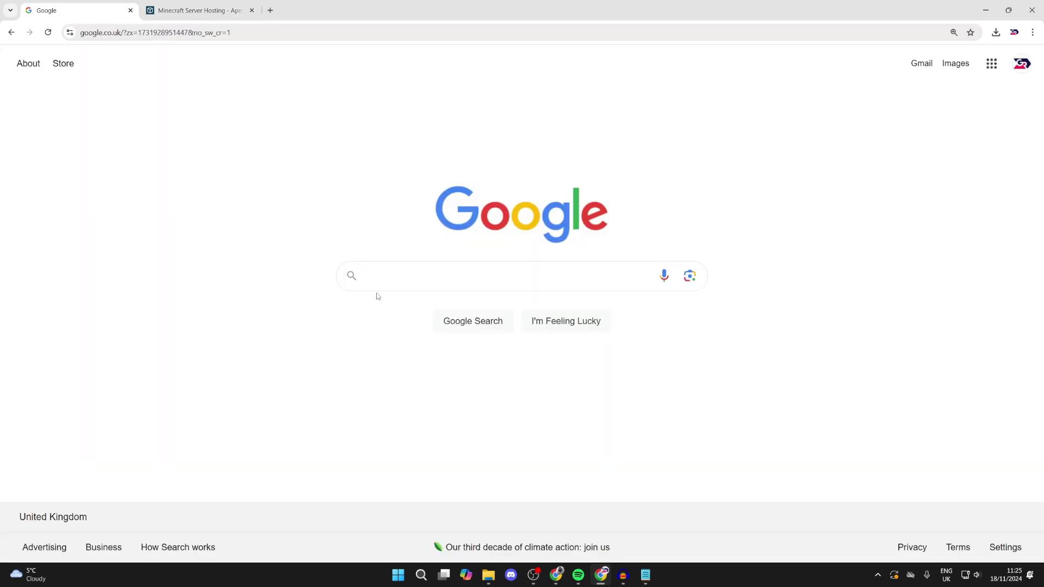
{"action": "type", "text": "java"}
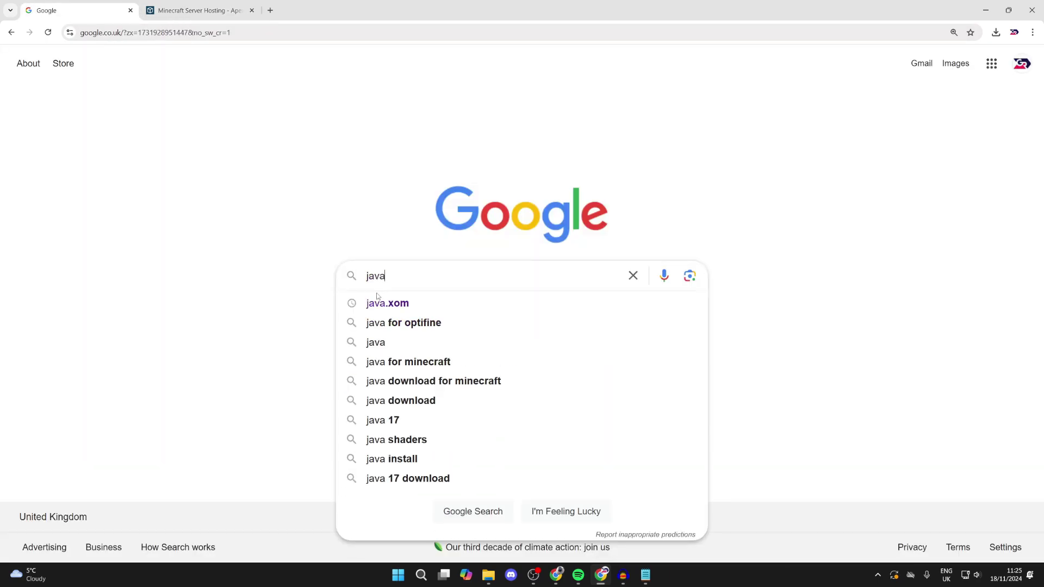
{"action": "key", "text": "Return"}
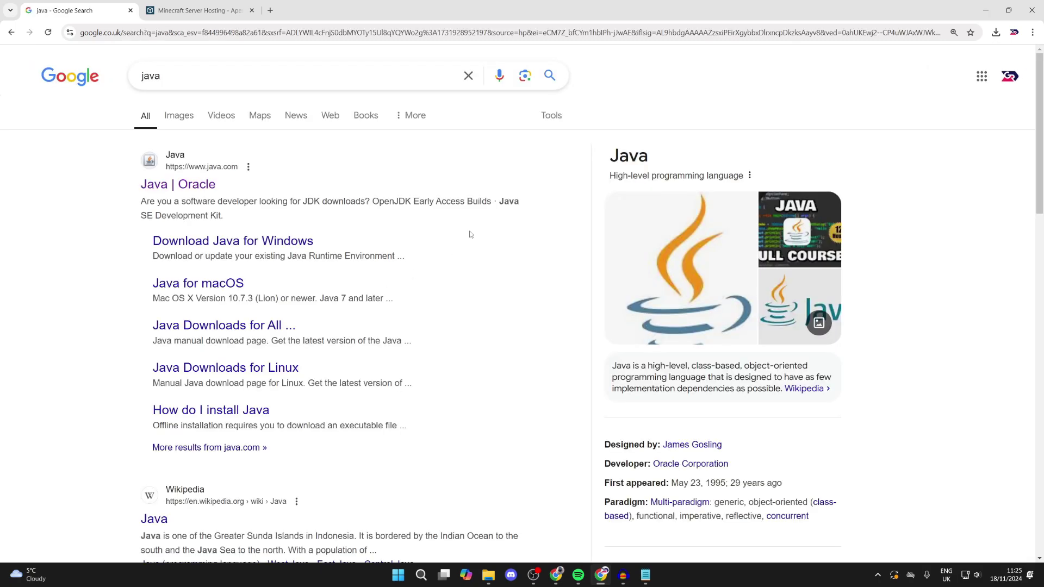
{"action": "left_click", "coordinate": [179, 187]}
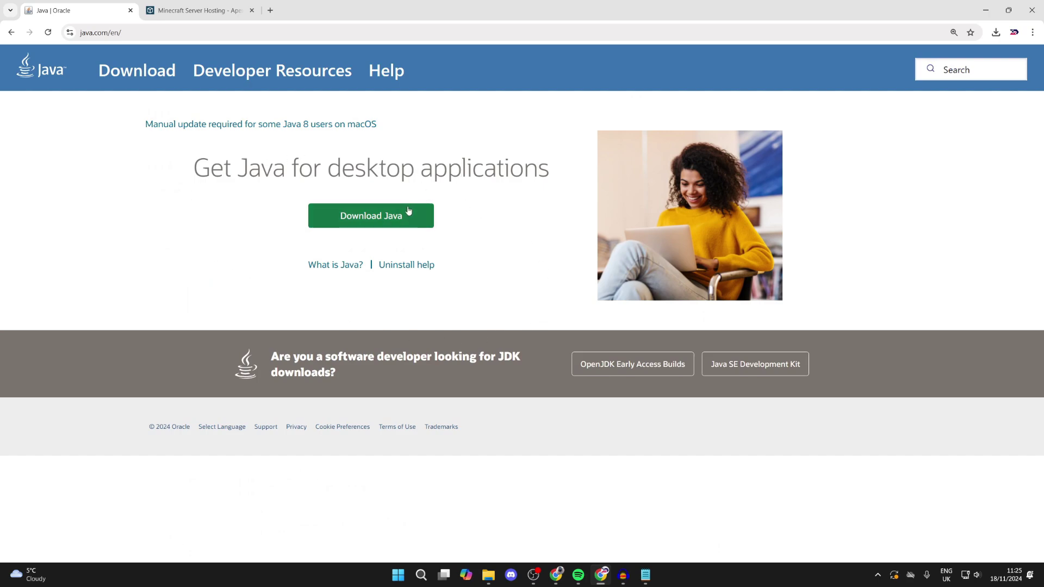
Download 64-bit Java for Windows, Version 8 Update 431, and install it from jre-8u431-windows-x64.exe in the Downloads folder.
{"action": "left_click", "coordinate": [376, 220]}
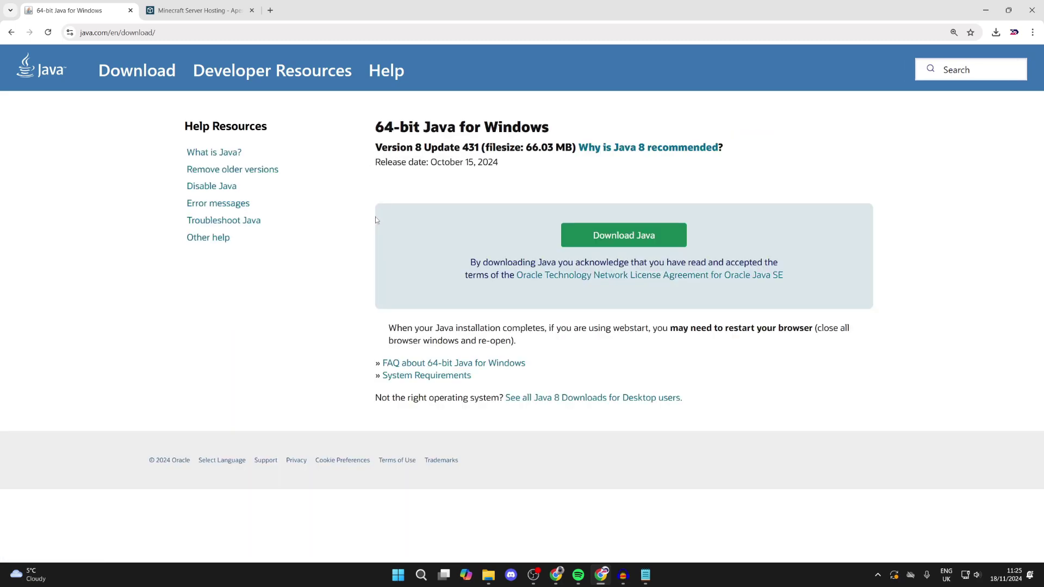
{"action": "scroll", "coordinate": [629, 361], "scroll_direction": "down", "scroll_amount": 1}
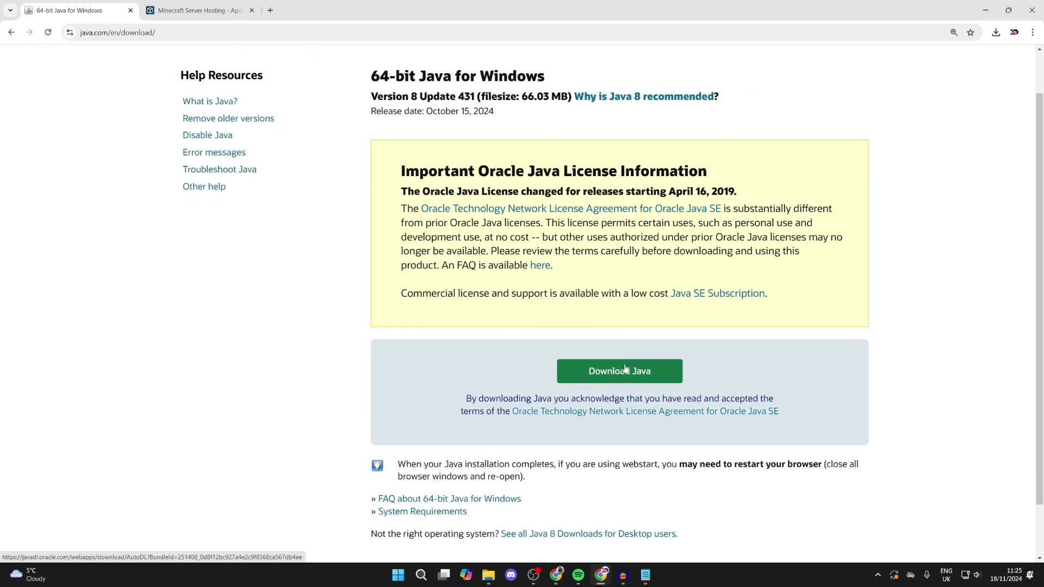
{"action": "left_click", "coordinate": [625, 368]}
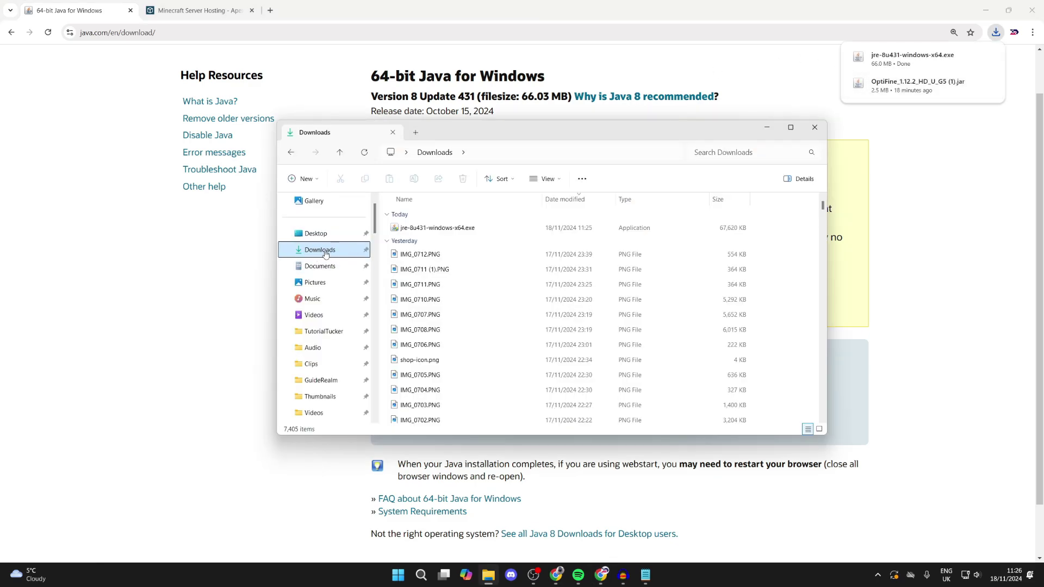
{"action": "double_click", "coordinate": [477, 228]}
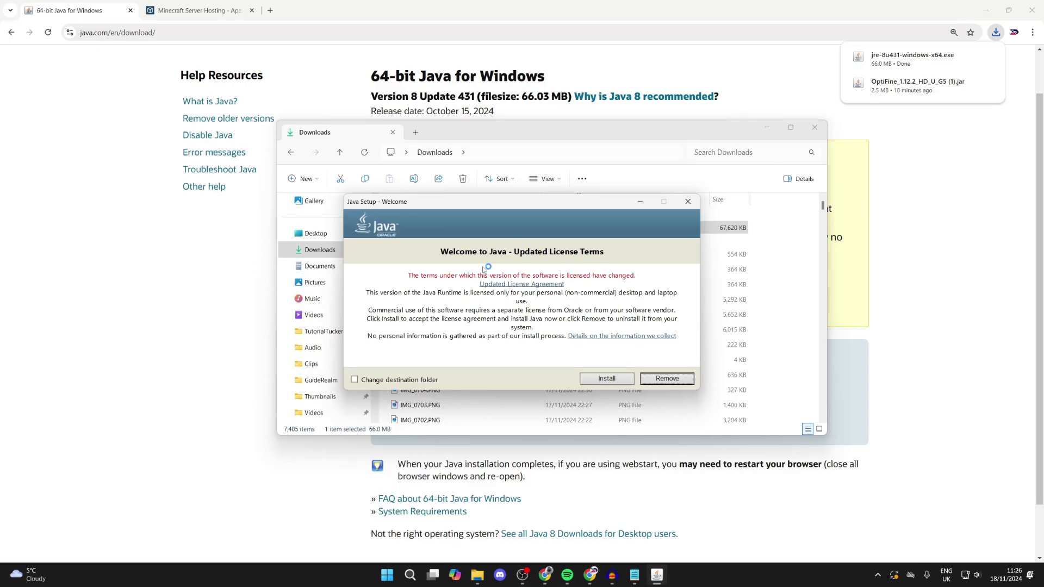
{"action": "left_click", "coordinate": [606, 379]}
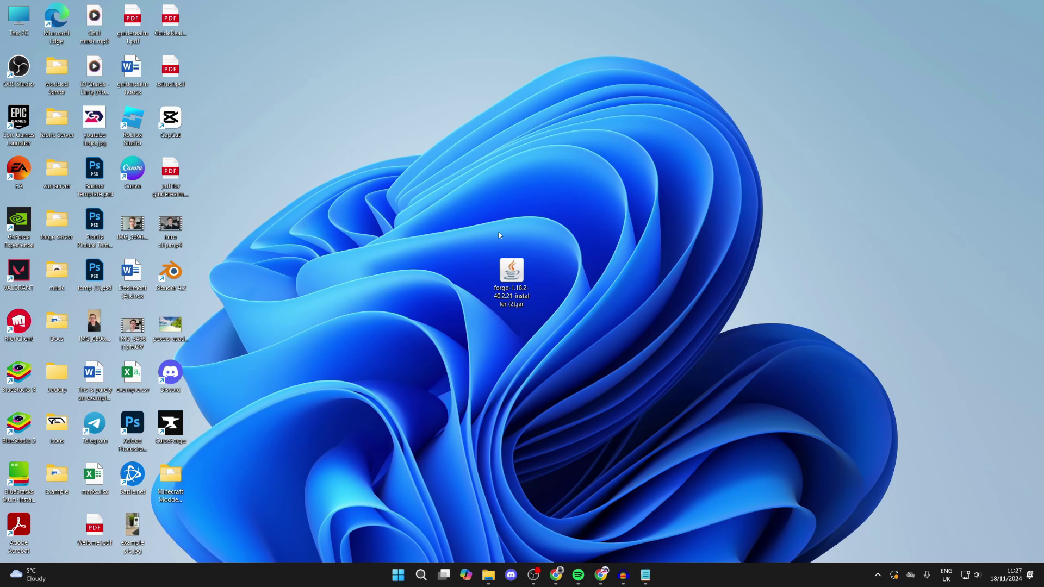
Open the desktop's Forge installer .jar with Java(TM) Platform SE binary as the permanent default app, and close the Forge installer window.
{"action": "right_click", "coordinate": [509, 273]}
{"action": "mouse_move", "coordinate": [542, 298]}
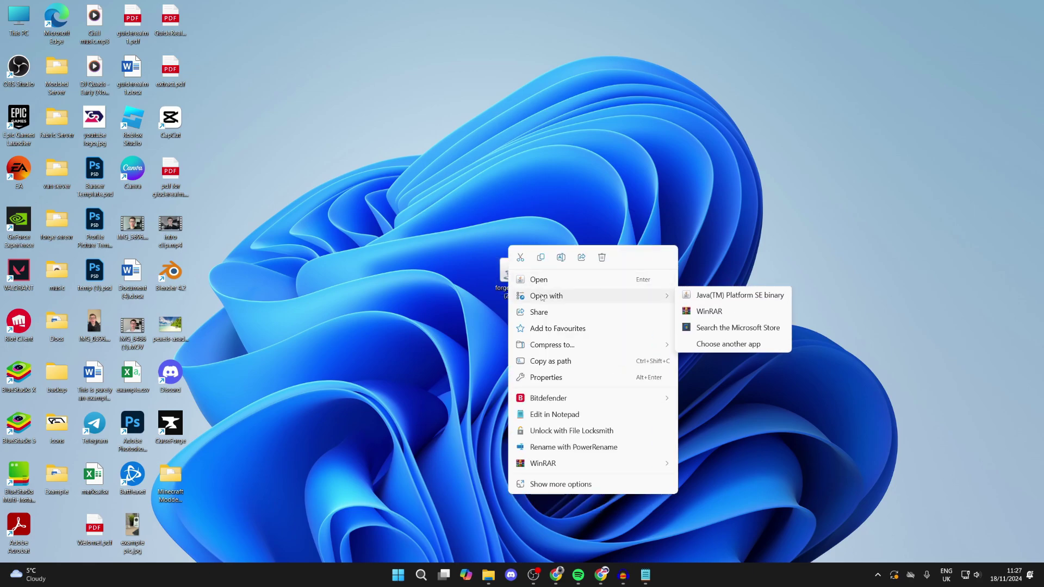
{"action": "left_click", "coordinate": [713, 347]}
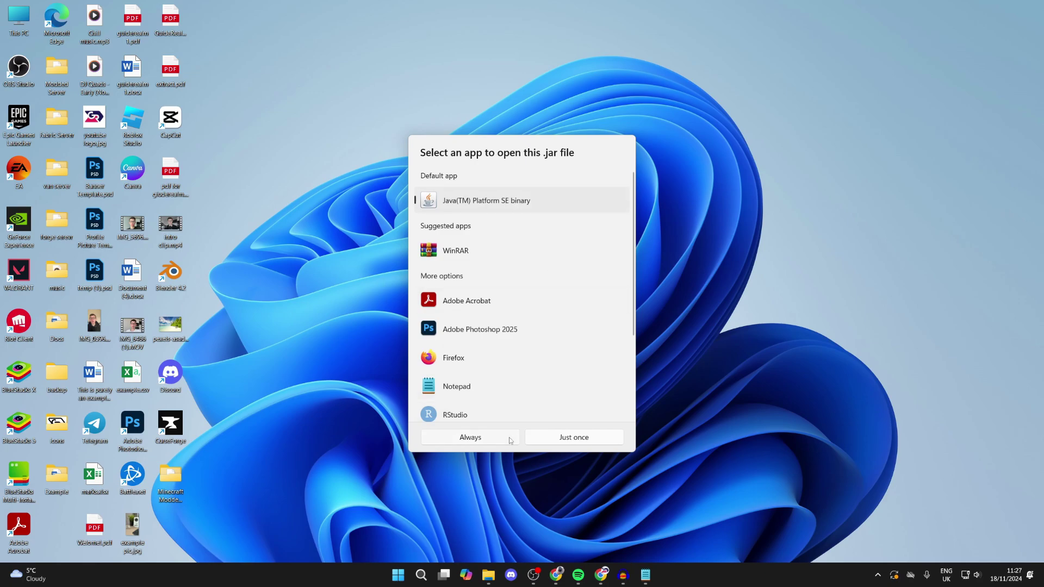
{"action": "left_click", "coordinate": [480, 436]}
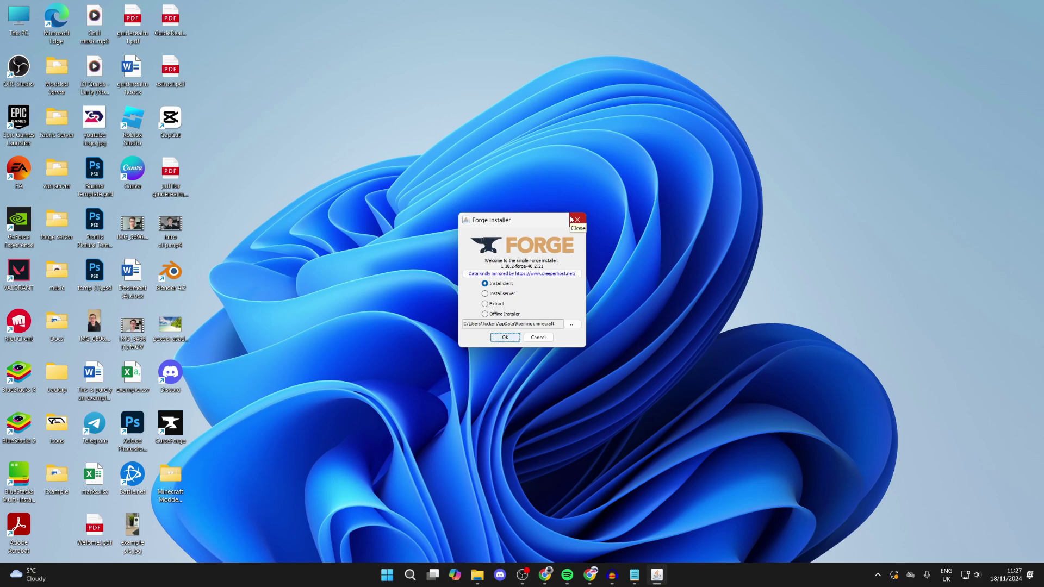
{"action": "left_click", "coordinate": [576, 219]}
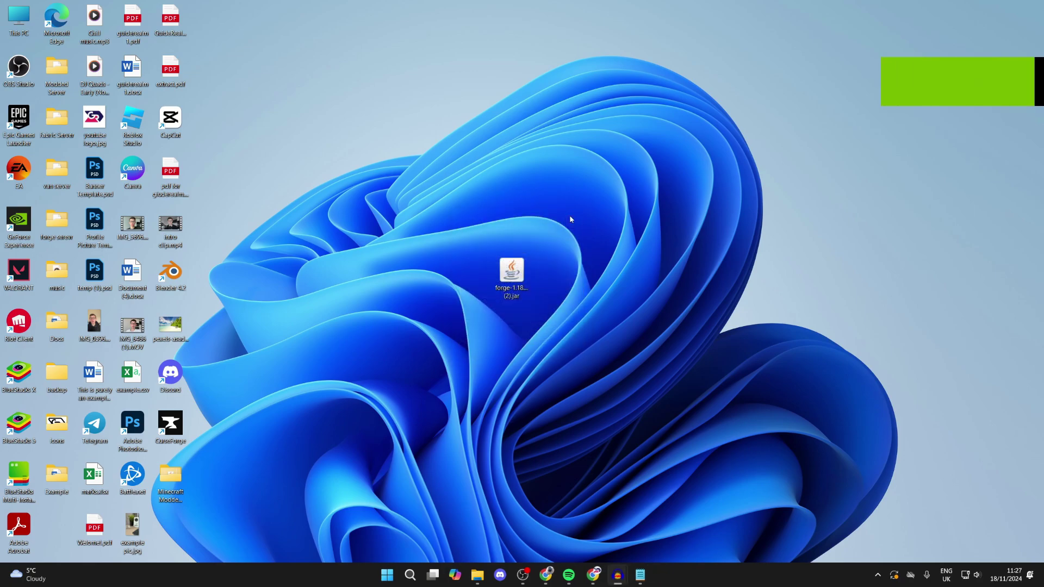
Return to the Java website in Chrome and download the Windows x64 Installer of JDK 23 from the Java SE Development Kit page.
{"action": "key", "text": "alt+Tab"}
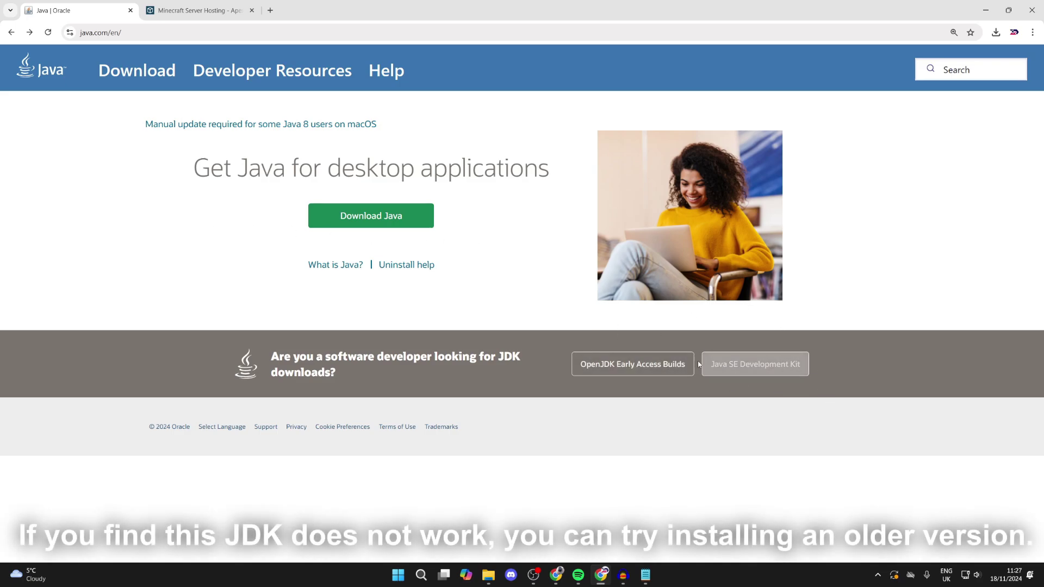
{"action": "left_click", "coordinate": [747, 373]}
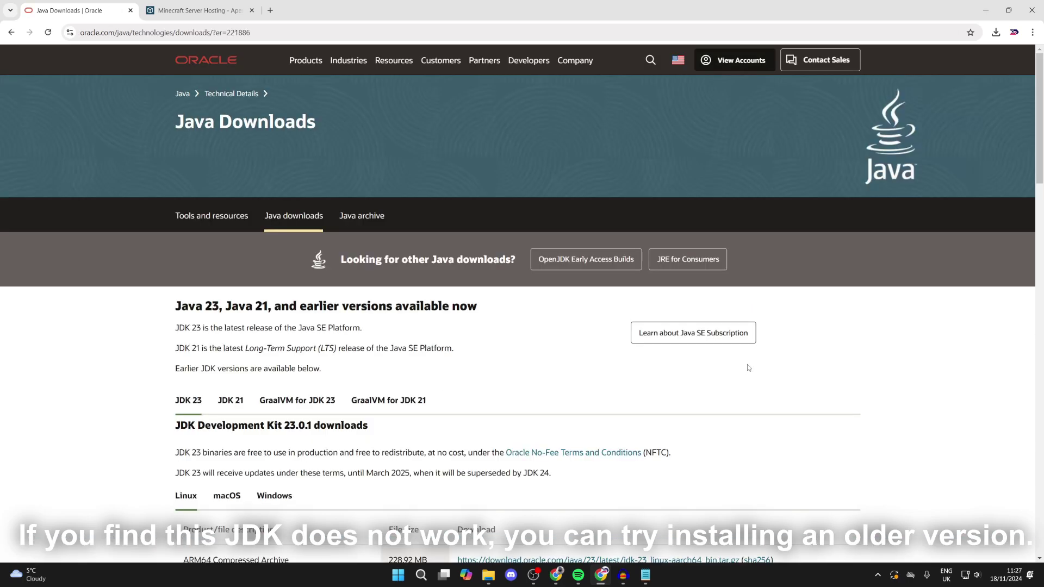
{"action": "scroll", "coordinate": [700, 347], "scroll_direction": "down", "scroll_amount": 2}
{"action": "left_click", "coordinate": [188, 248]}
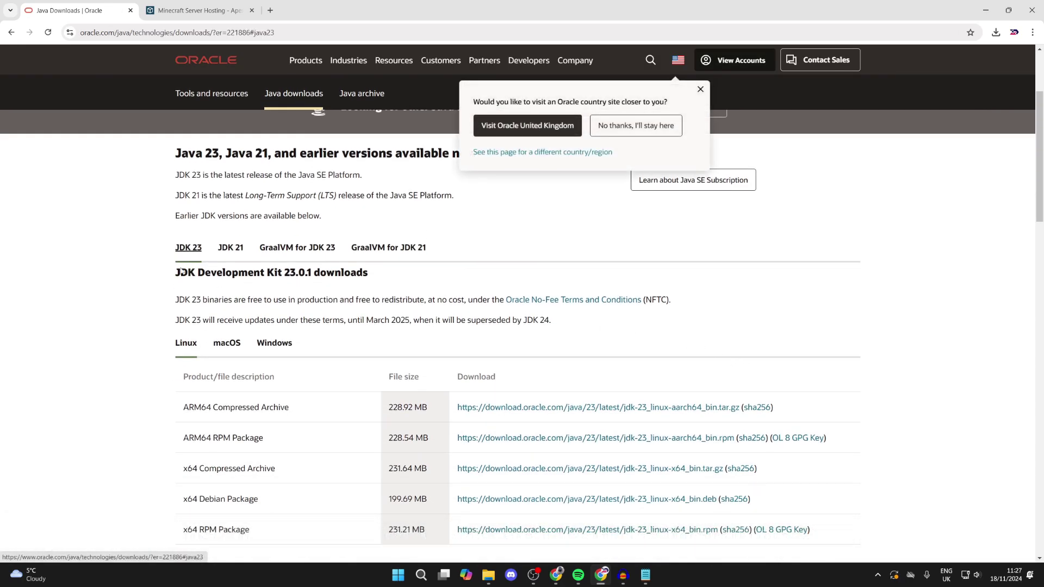
{"action": "left_click", "coordinate": [274, 295]}
{"action": "scroll", "coordinate": [201, 321], "scroll_direction": "down", "scroll_amount": 1}
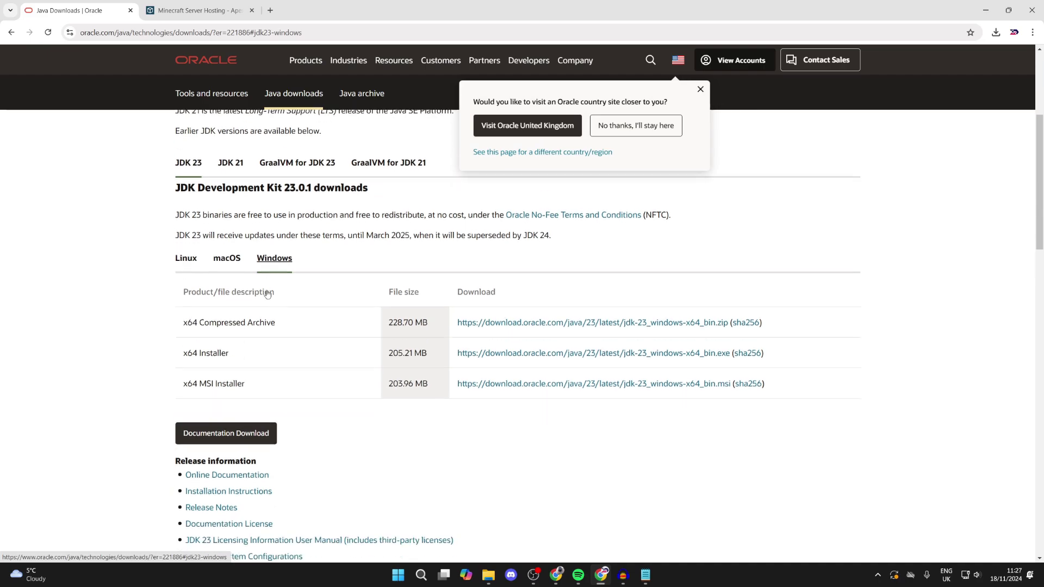
{"action": "left_click", "coordinate": [501, 336]}
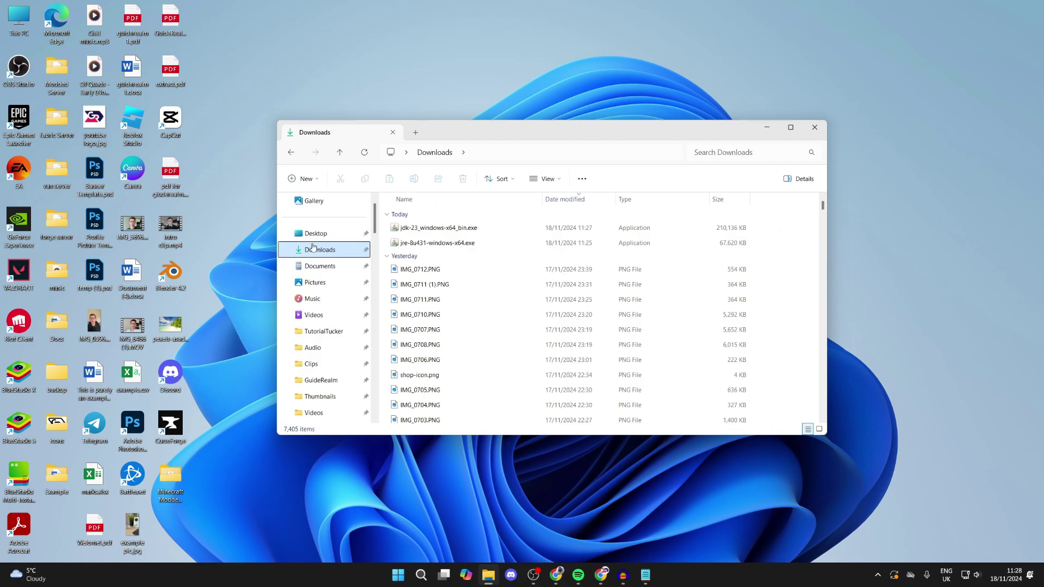
Install the Java SE Development Kit from jdk-23_windows-x64_bin.exe with the default destination folder, and close the setup and Downloads windows.
{"action": "left_click", "coordinate": [451, 230]}
{"action": "double_click", "coordinate": [451, 230]}
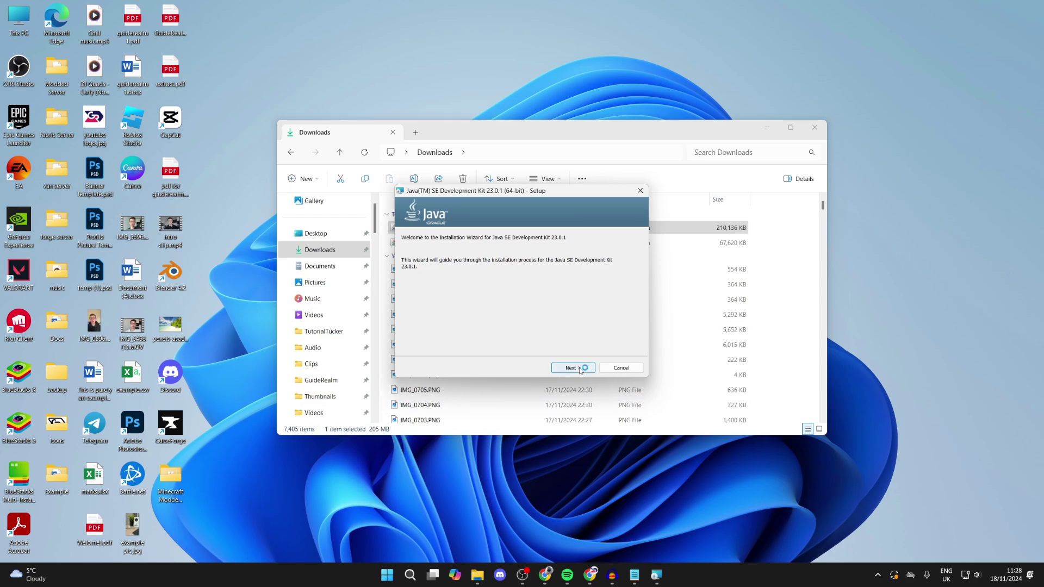
{"action": "left_click", "coordinate": [580, 369]}
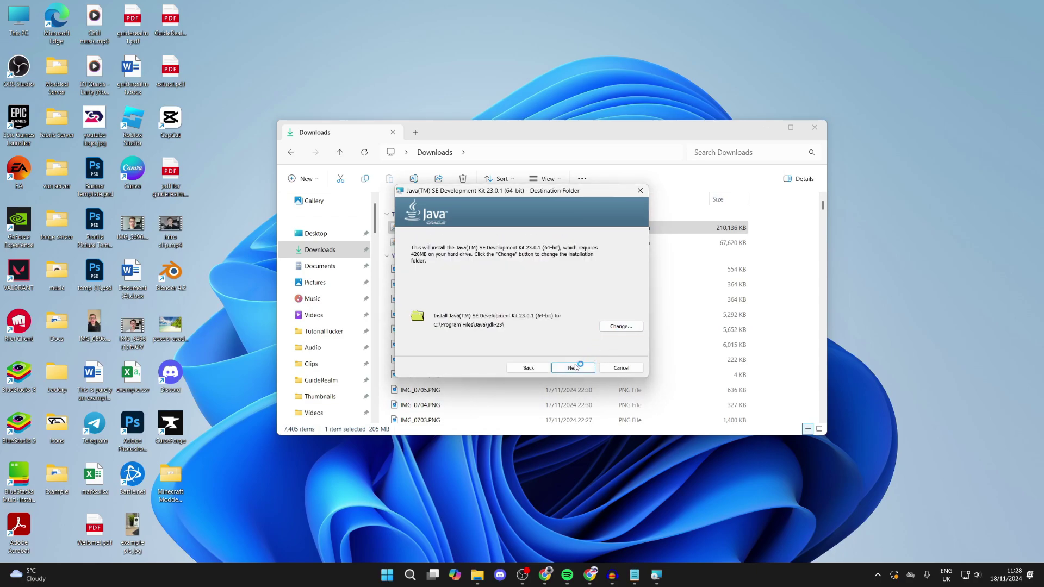
{"action": "left_click", "coordinate": [575, 367]}
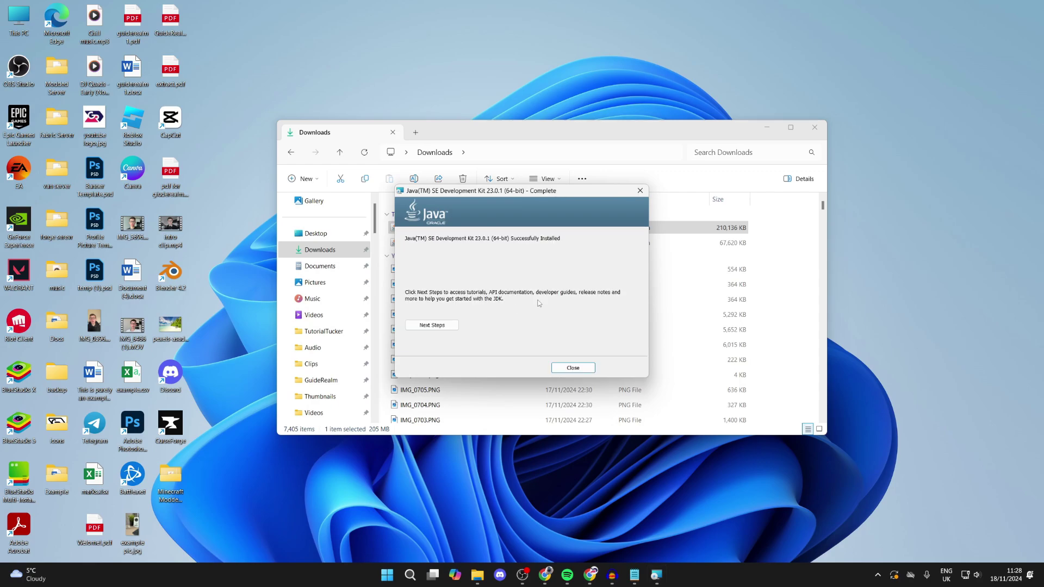
{"action": "left_click", "coordinate": [566, 369]}
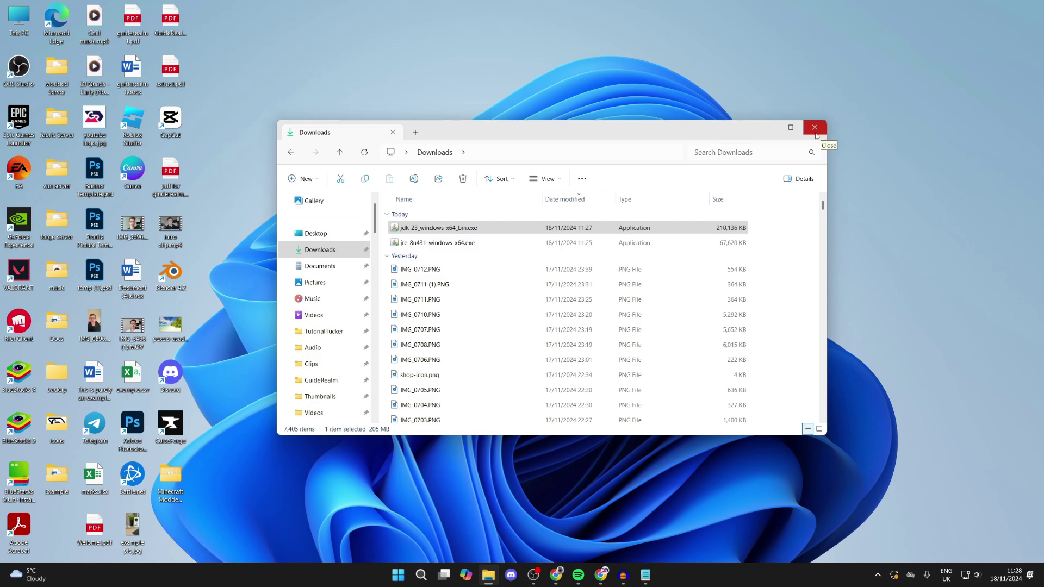
{"action": "left_click", "coordinate": [814, 128]}
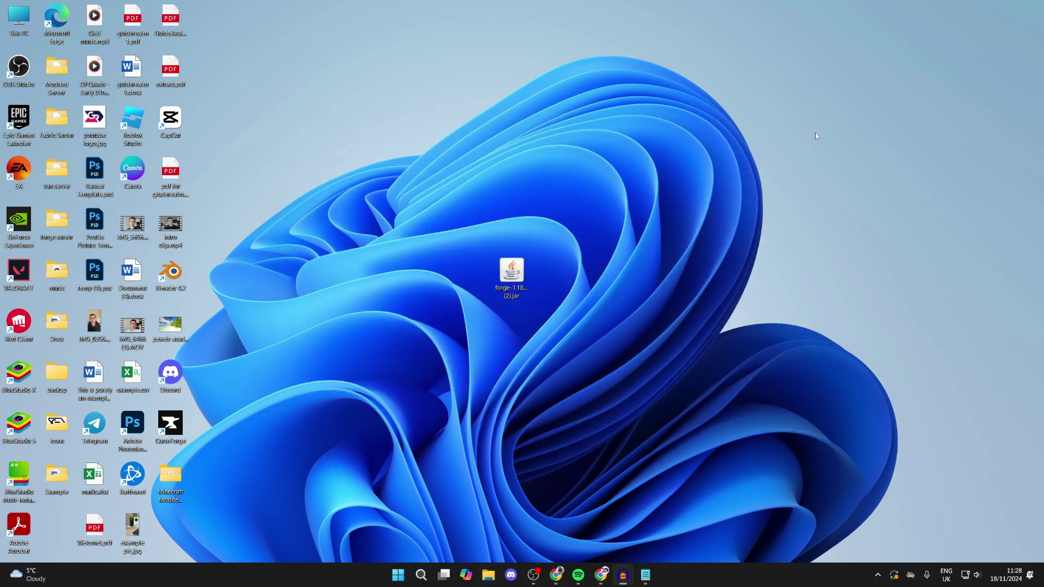